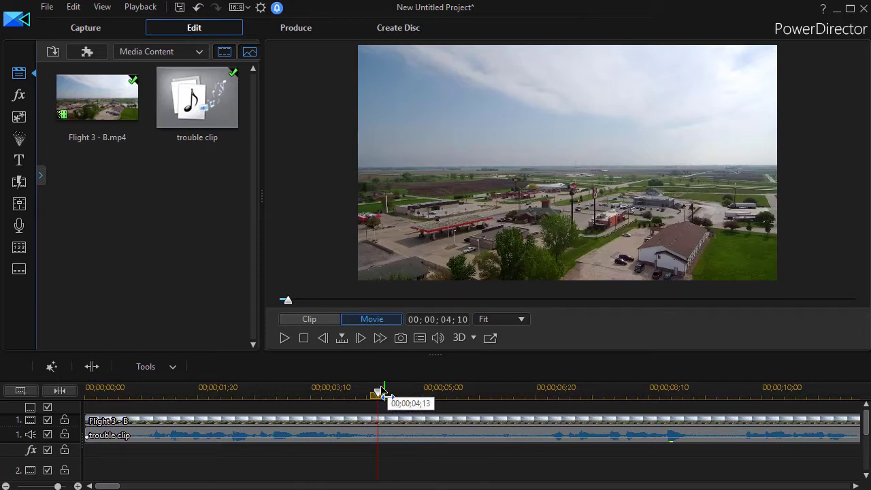
Step: Play the movie from the beginning through the noisy gap in the narration and pause it at about 00;00;08;29
key(Home)
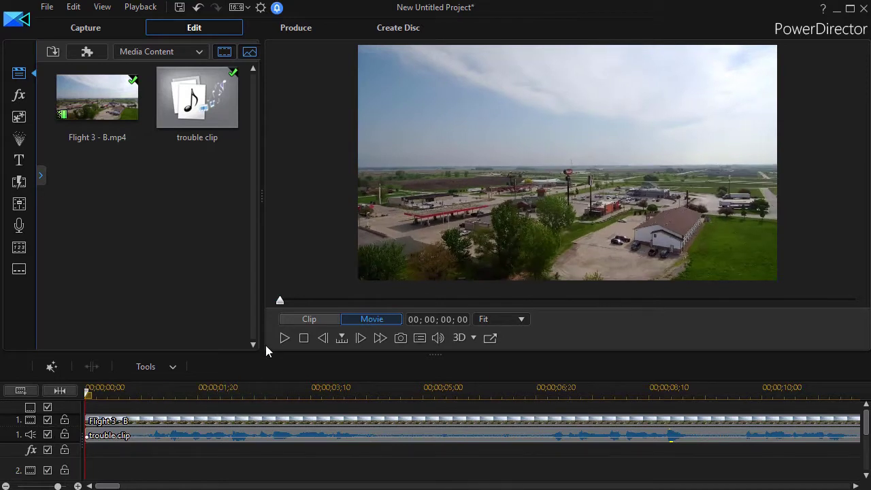
click(285, 336)
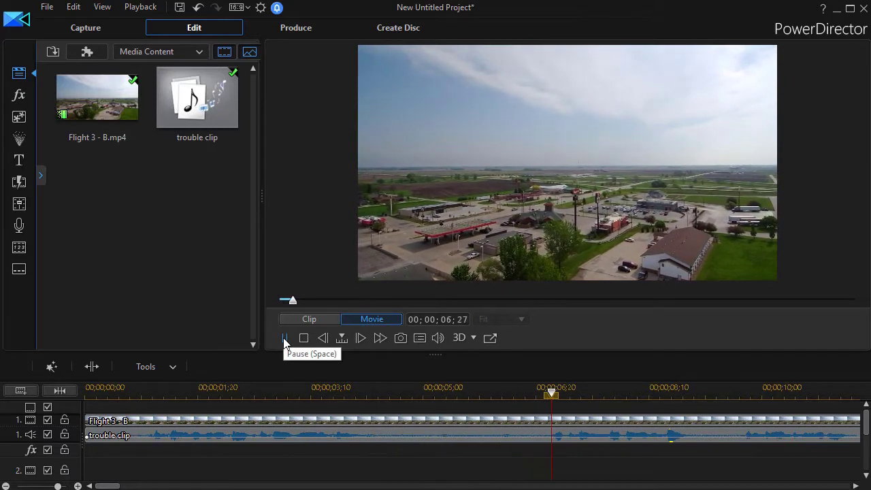
click(283, 337)
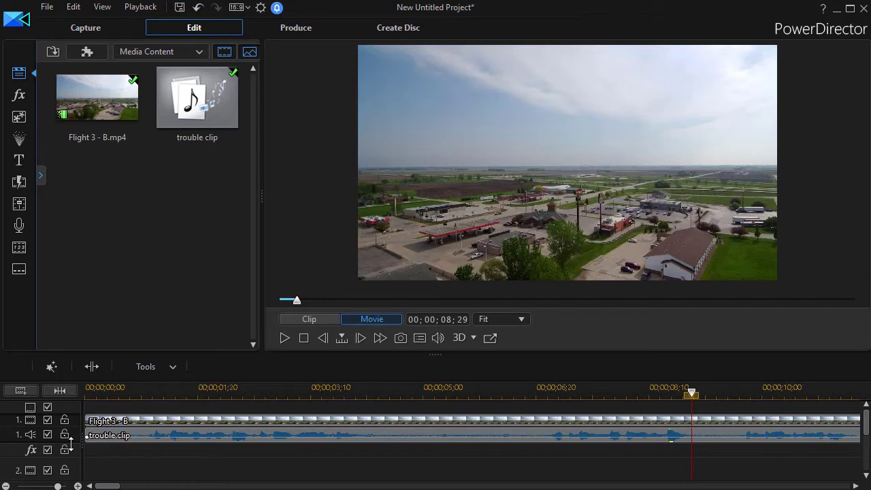
Step: Increase the height of audio track 1 to enlarge the waveform and play the movie from 00;00;03;19
drag(69, 443, 68, 474)
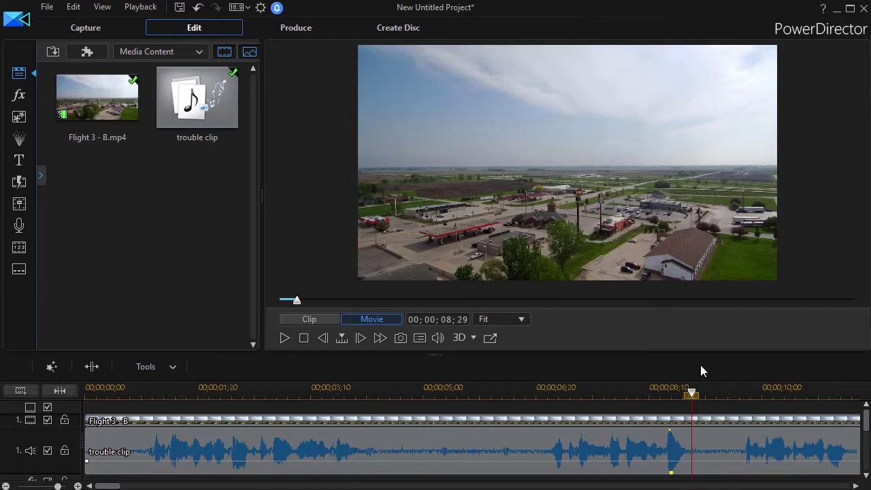
drag(689, 392, 330, 425)
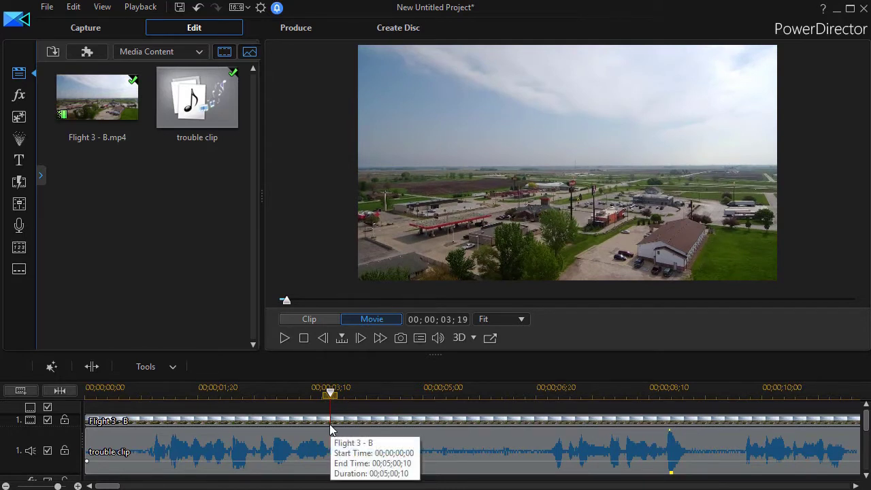
key(space)
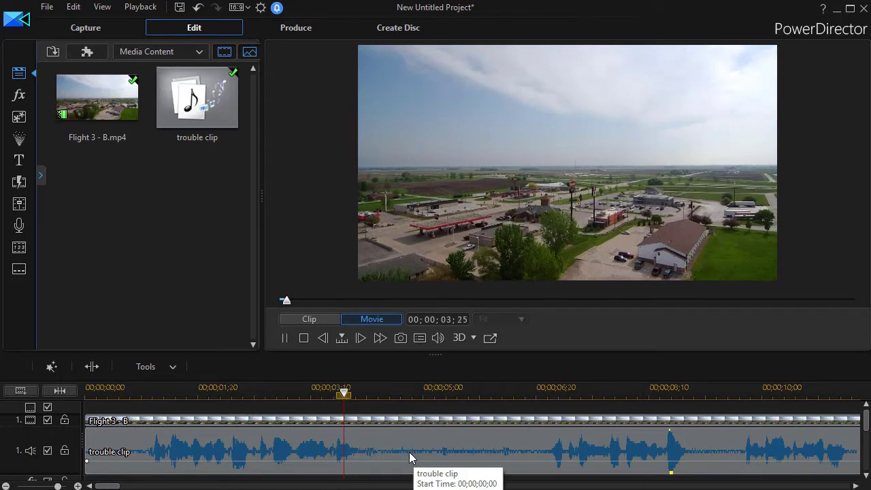
Step: Add a volume keyframe to the trouble clip at 00;00;04;09 and play on to where the speech resumes
drag(385, 396, 378, 400)
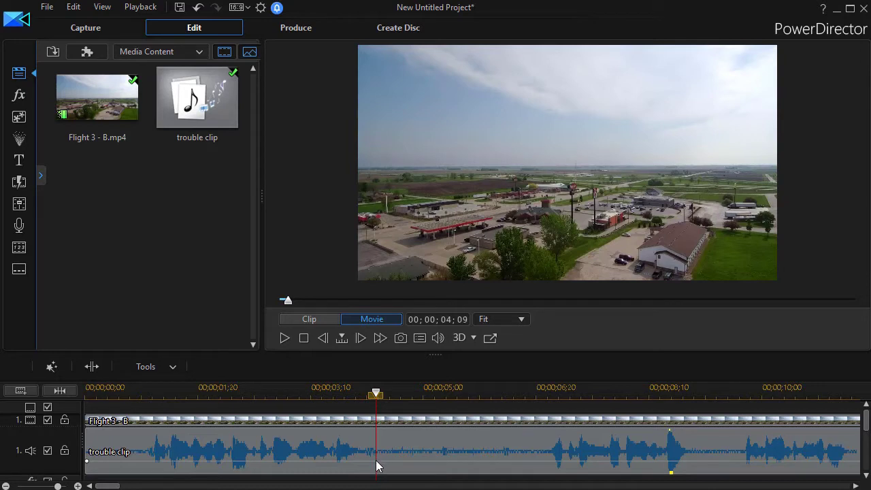
click(377, 465)
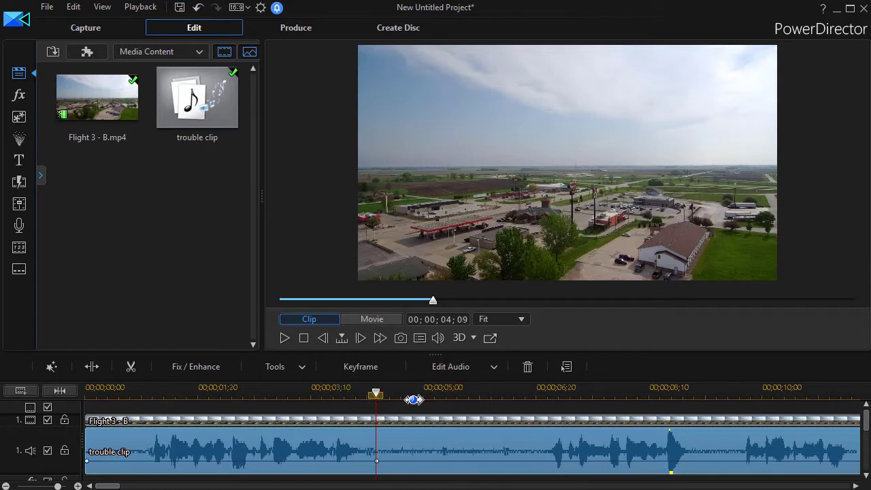
click(284, 338)
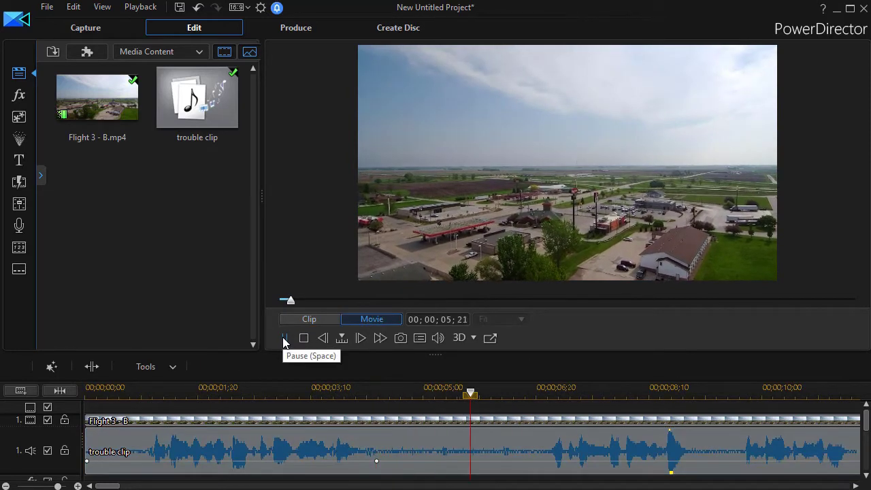
click(283, 338)
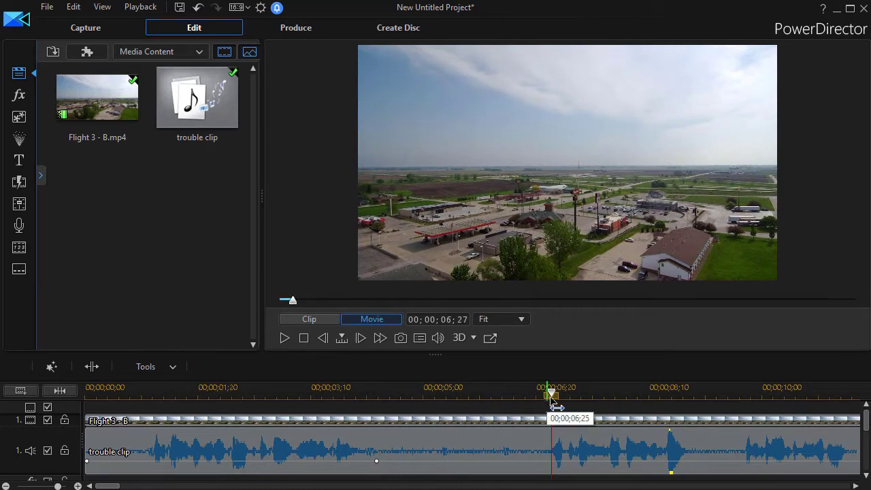
Step: Add a second volume keyframe to the trouble clip at 00;00;06;23, dismissing the Trim Audio window without changes
drag(551, 393, 542, 396)
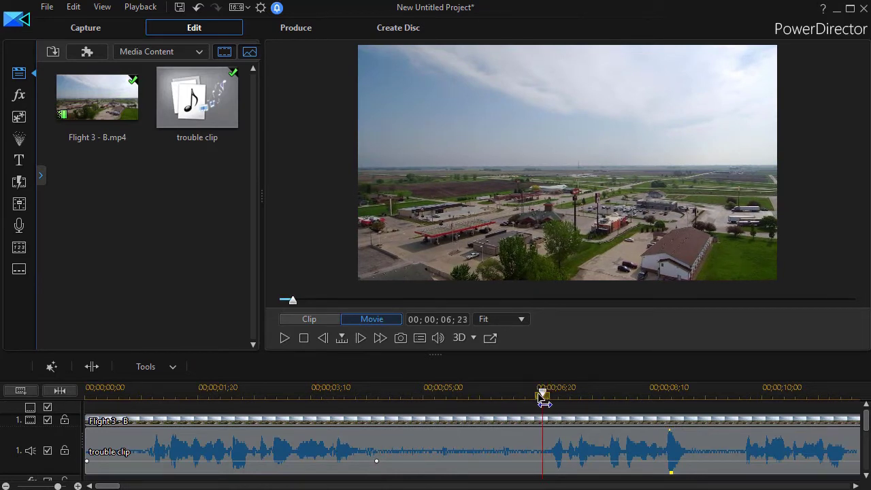
click(544, 466)
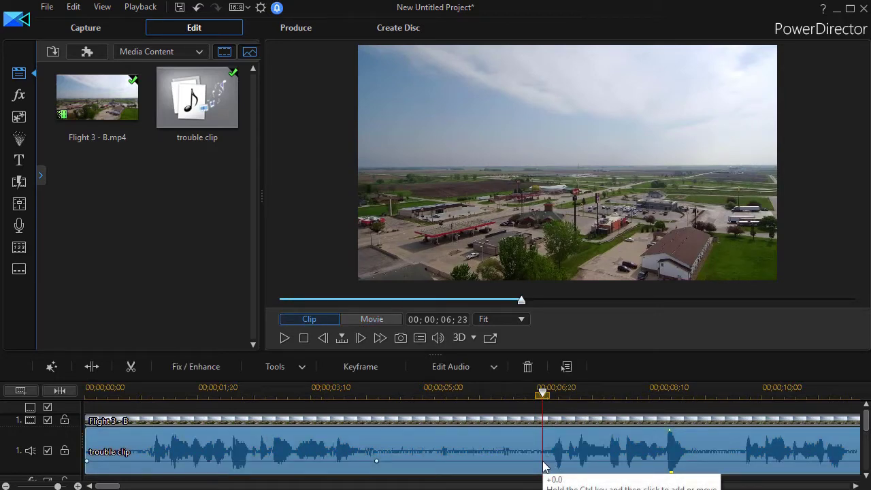
double_click(543, 465)
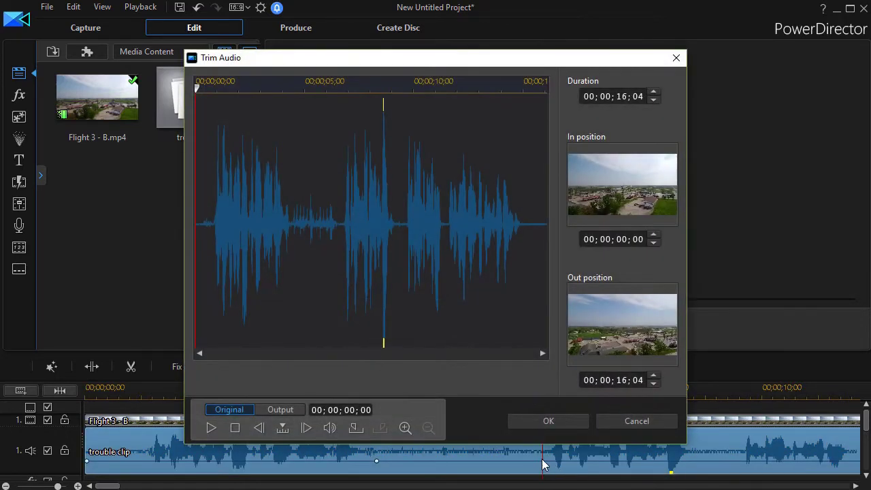
click(619, 424)
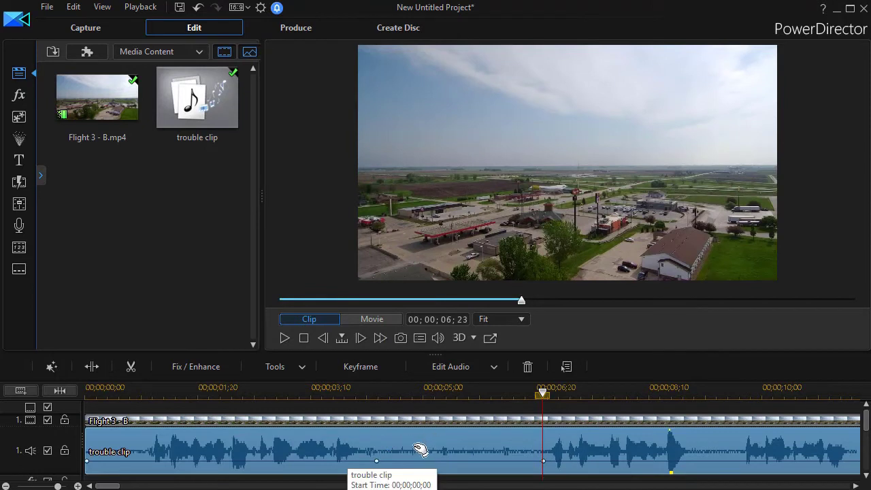
Step: Add two volume keyframes just inside the existing pair and lower both to silence the gap between the phrases
click(383, 461)
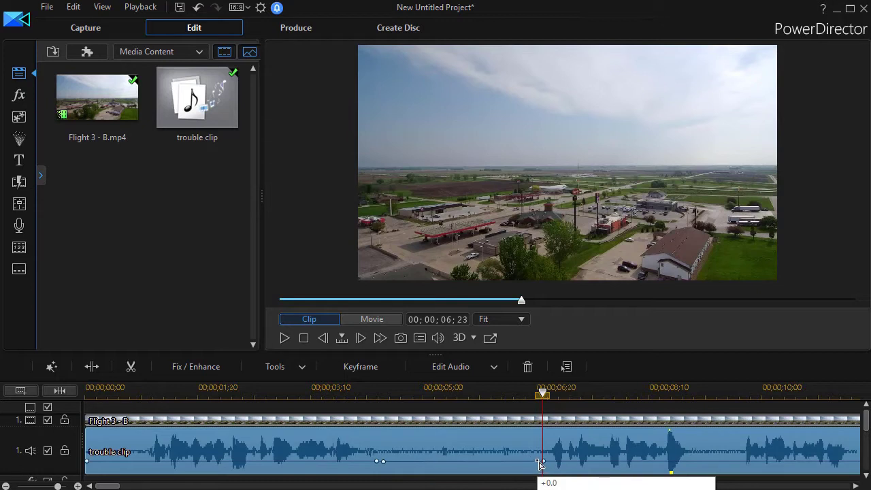
drag(383, 462, 384, 464)
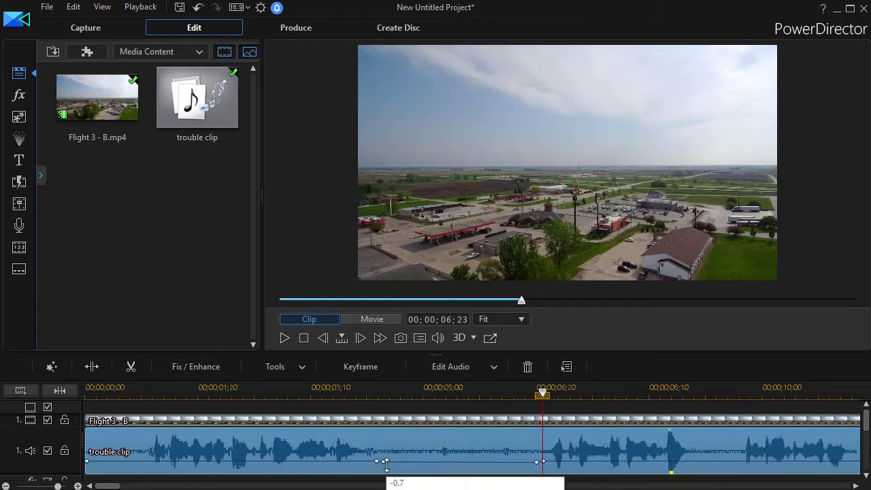
click(383, 463)
drag(385, 464, 379, 476)
drag(543, 464, 535, 475)
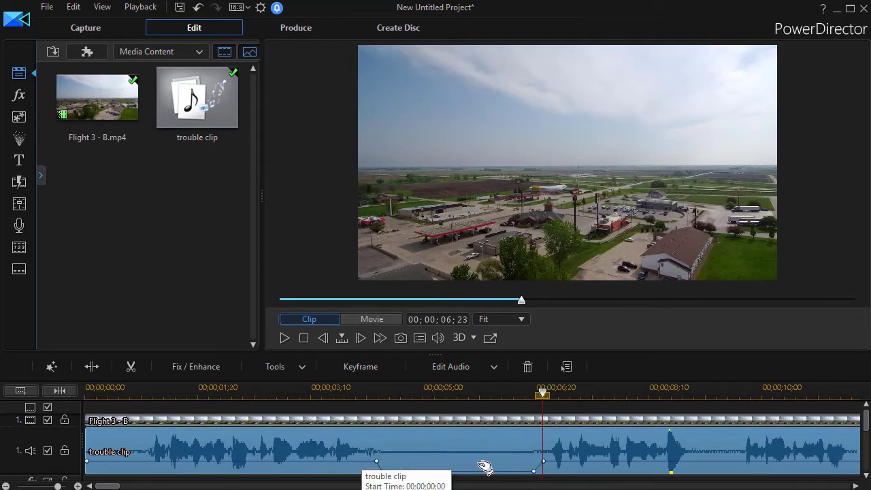
Step: Add an extra volume keyframe midway along the silenced section and remove it again
drag(457, 467, 460, 471)
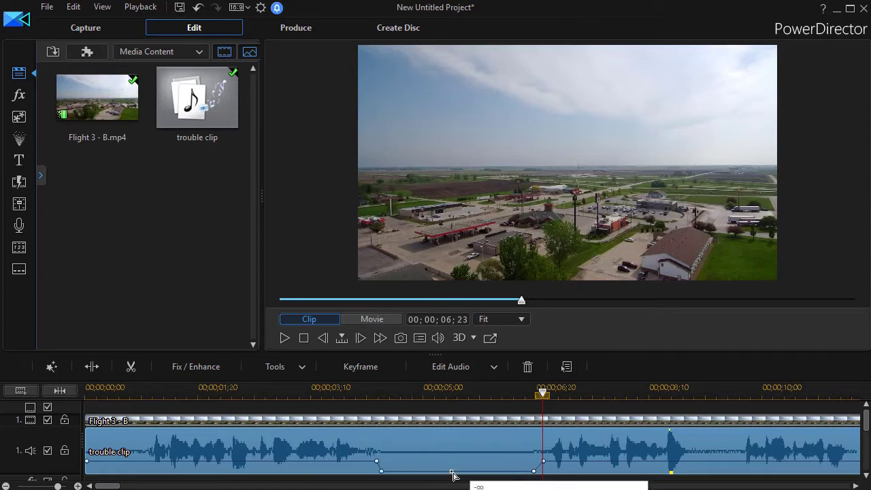
click(452, 471)
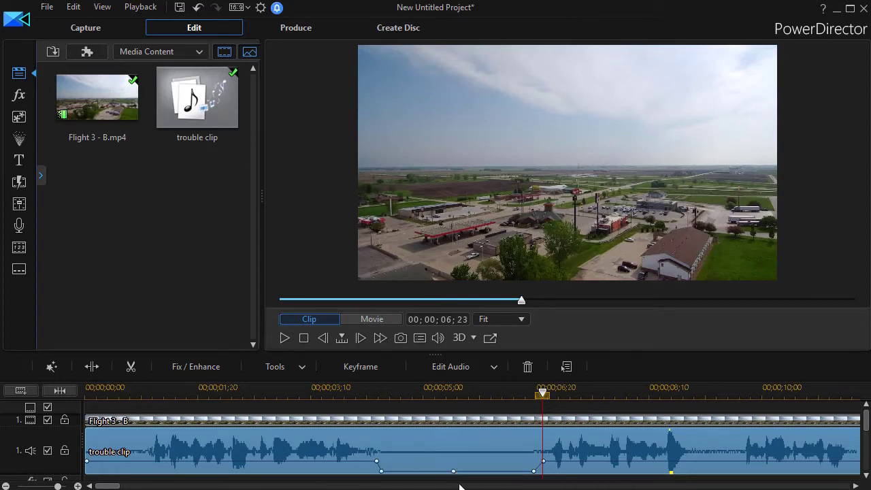
drag(452, 471, 441, 470)
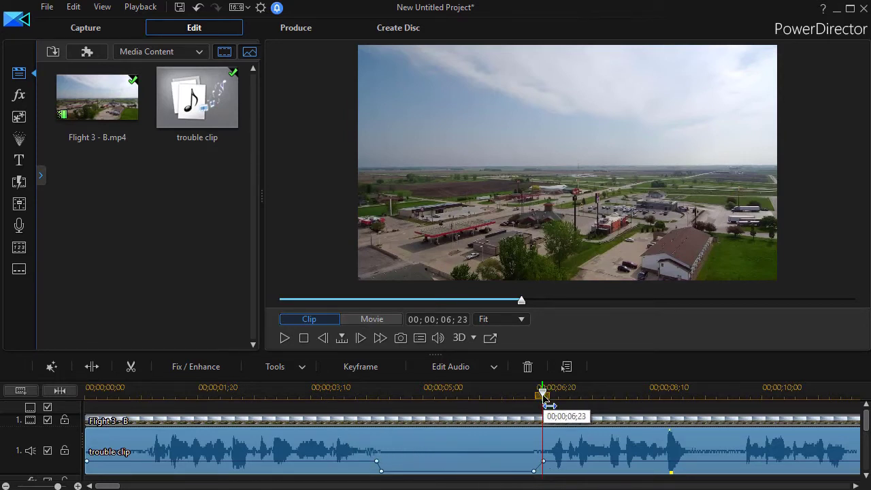
Step: Play the movie from 00;00;03;24 across the silenced section and pause it at 00;00;07;24
drag(542, 393, 360, 393)
click(340, 445)
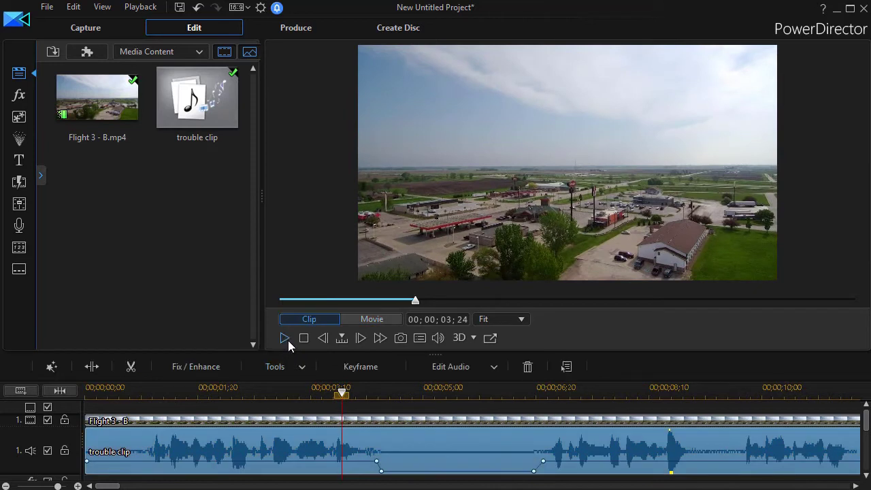
click(285, 338)
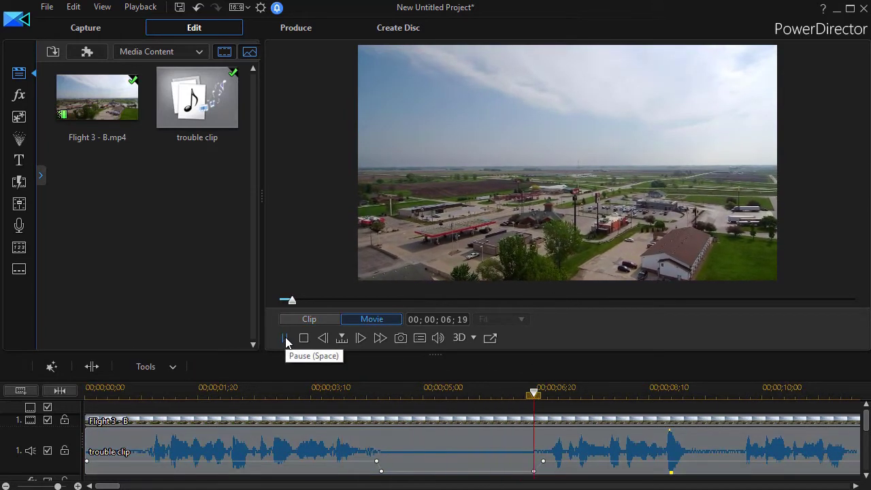
click(285, 339)
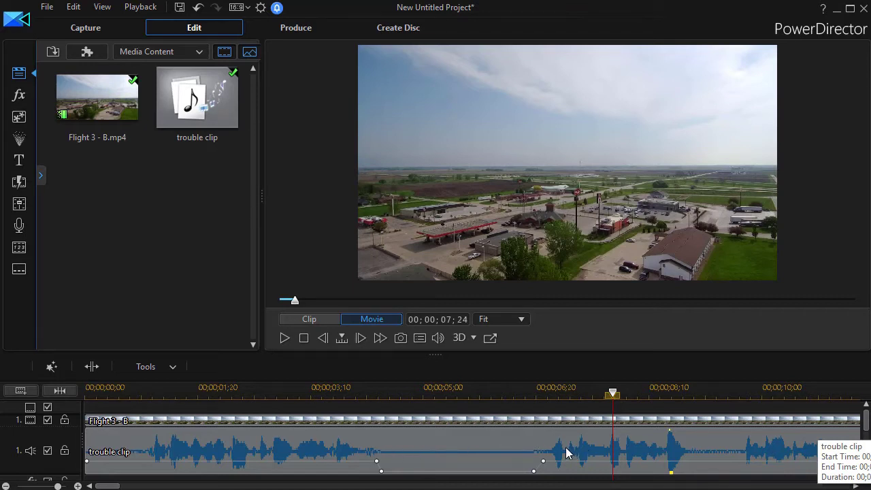
Step: Undo all the volume keyframe edits made to the trouble clip
click(434, 447)
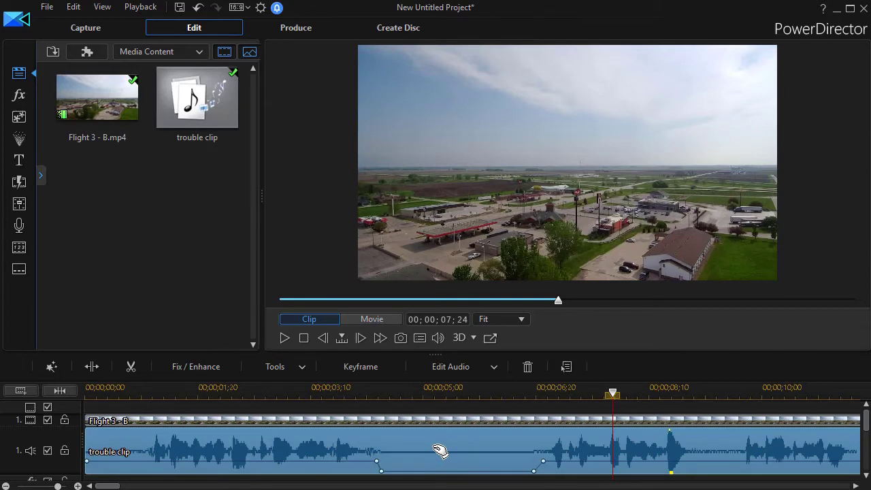
key(ctrl+z)
key(ctrl+z)
key(ctrl+z)
key(ctrl+z)
key(ctrl+z)
key(ctrl+z)
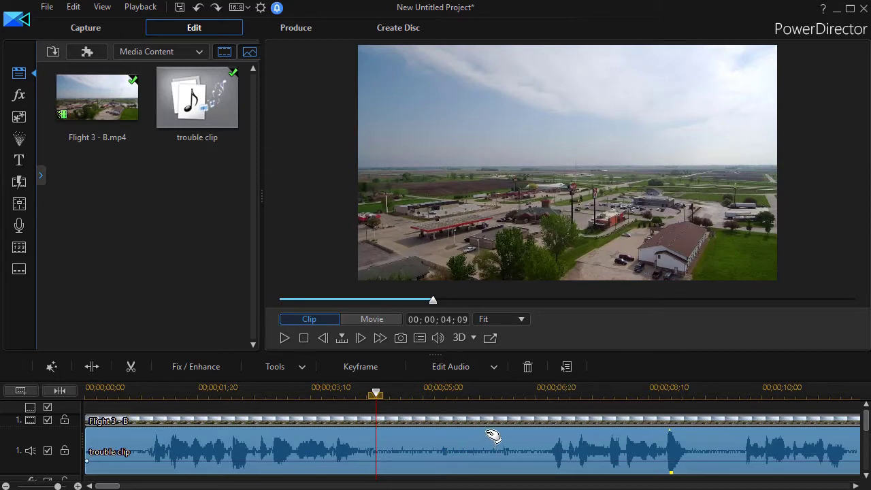
Step: Open the trouble clip in WaveEditor and play the audio up to the start of the noise at about 0:04.560
click(465, 366)
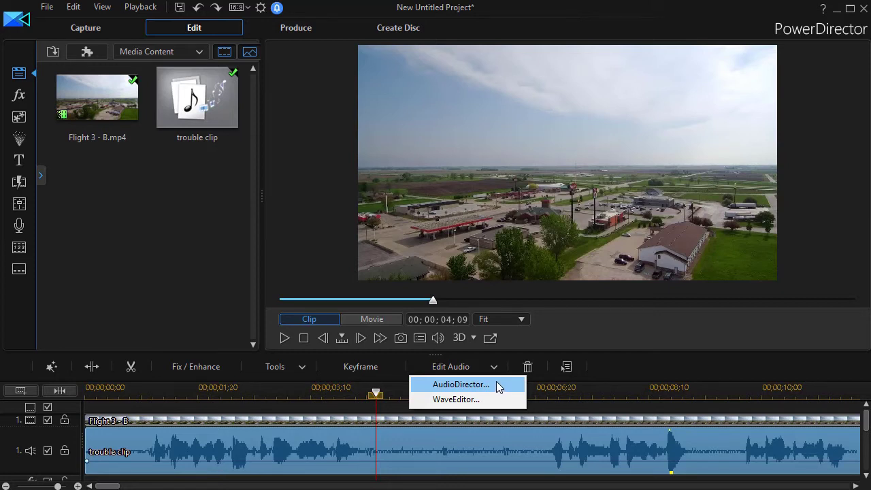
click(463, 400)
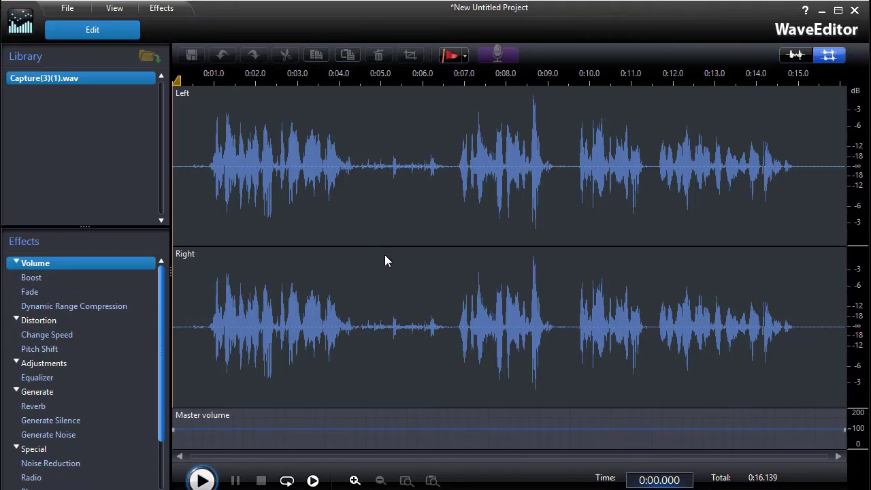
click(354, 480)
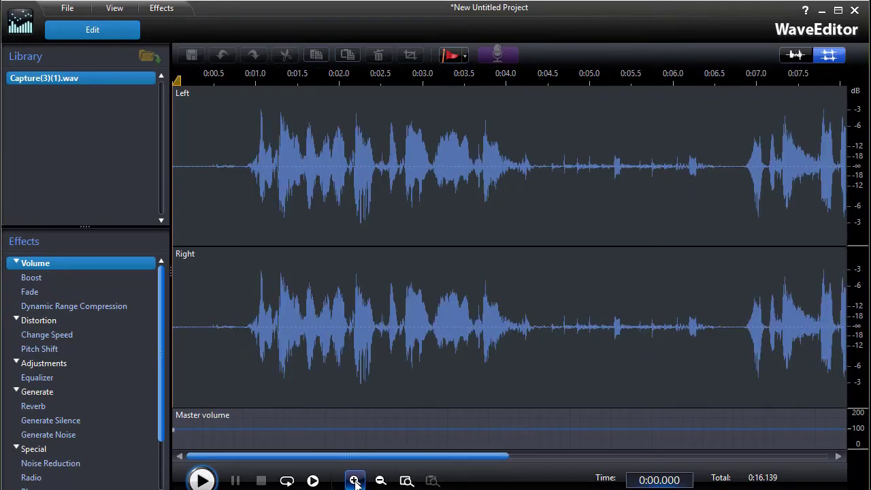
click(354, 480)
drag(308, 457, 431, 468)
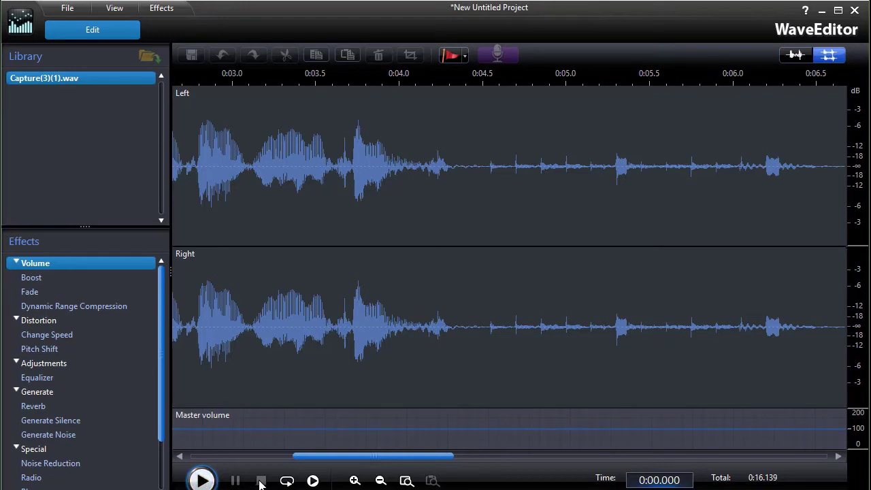
click(202, 480)
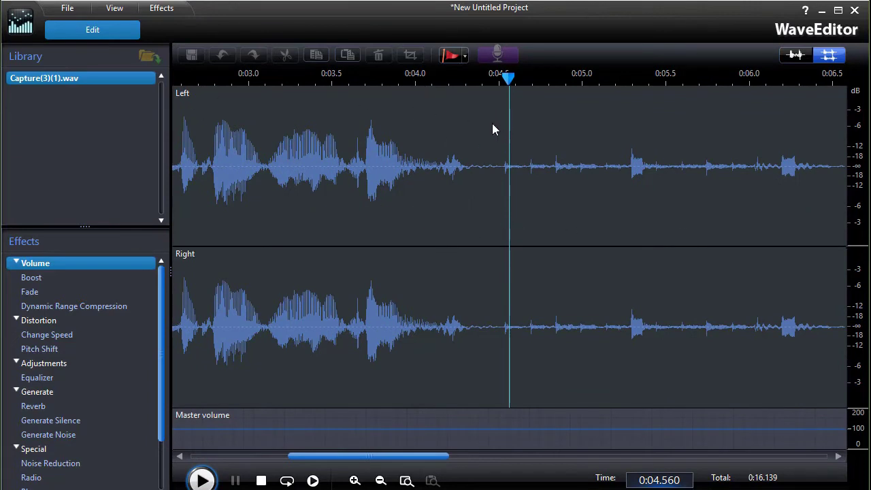
Step: Add a master volume keyframe at 0:04.356 at about 100% and another just after it lowered to 0
click(475, 215)
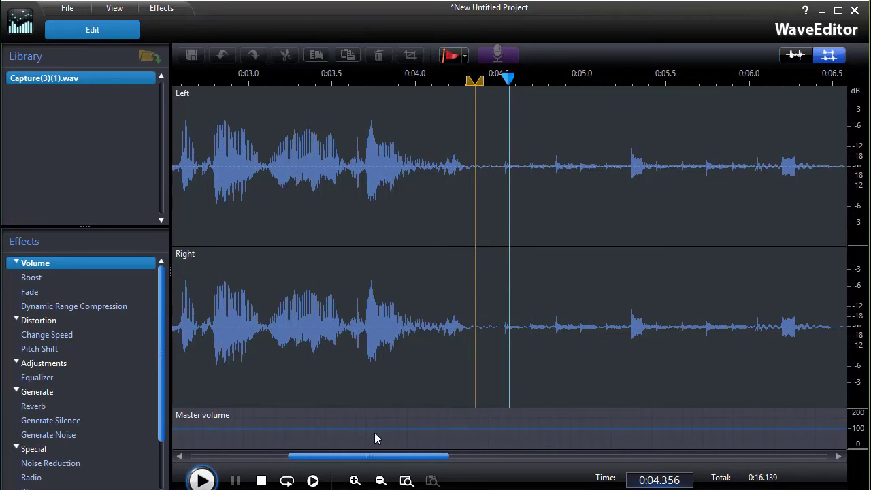
click(474, 430)
mouse_move(475, 434)
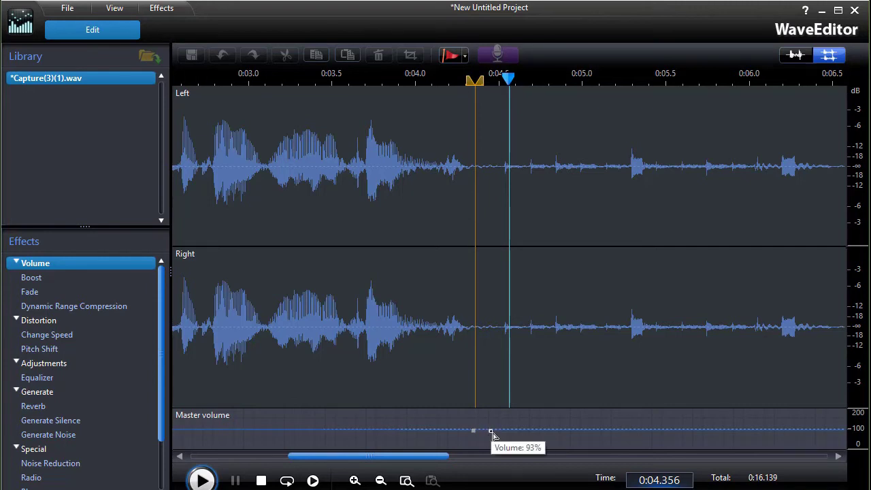
drag(491, 433, 488, 452)
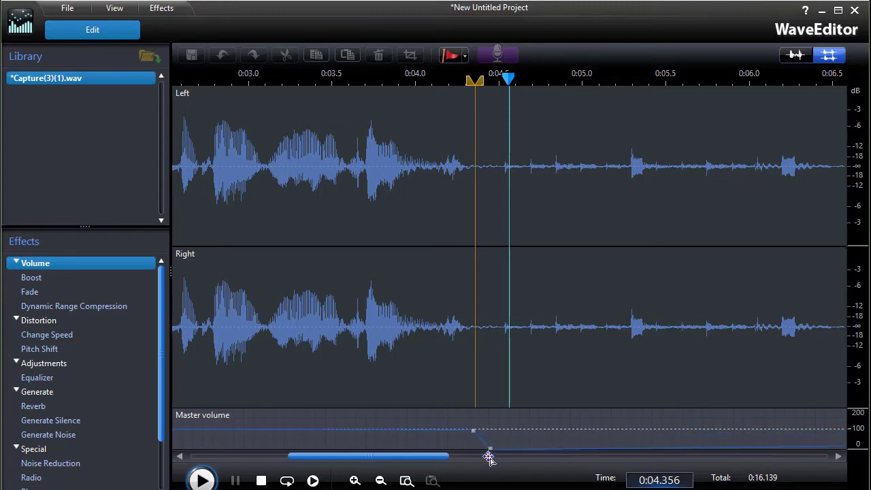
Step: Play the audio from 0:06.097 to locate the end of the noise before the following phrase, and stop playback
drag(419, 457, 484, 453)
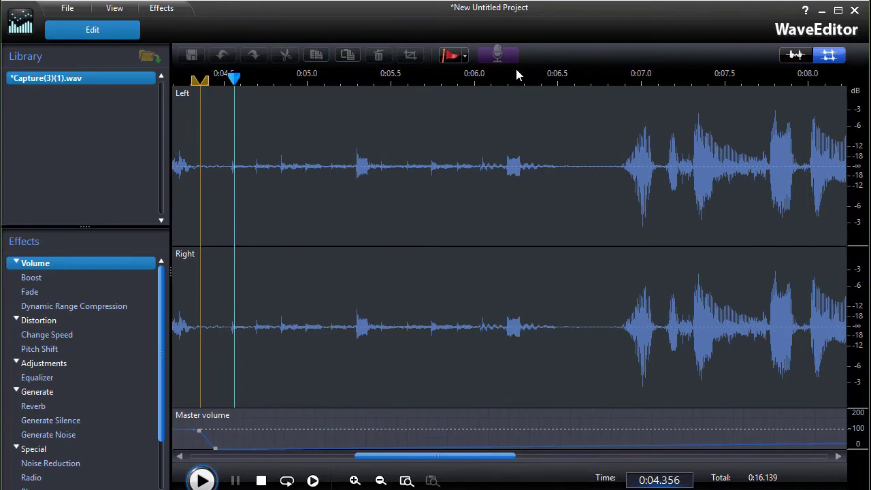
click(490, 119)
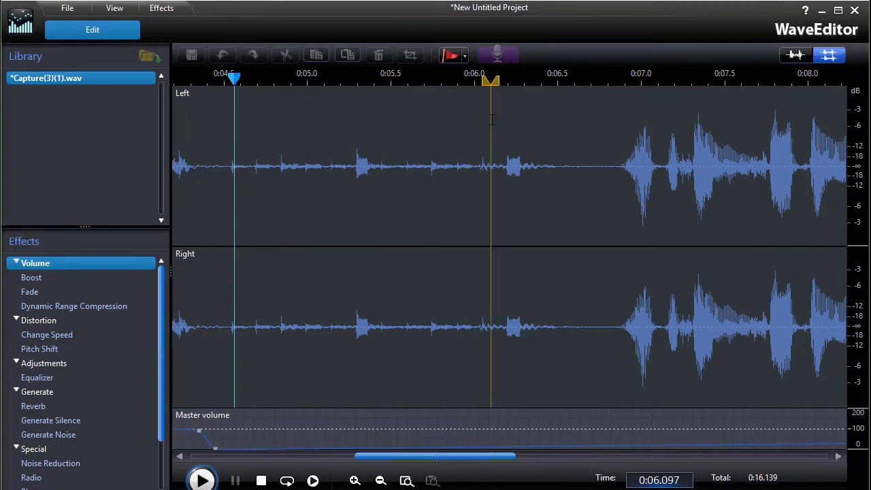
click(203, 481)
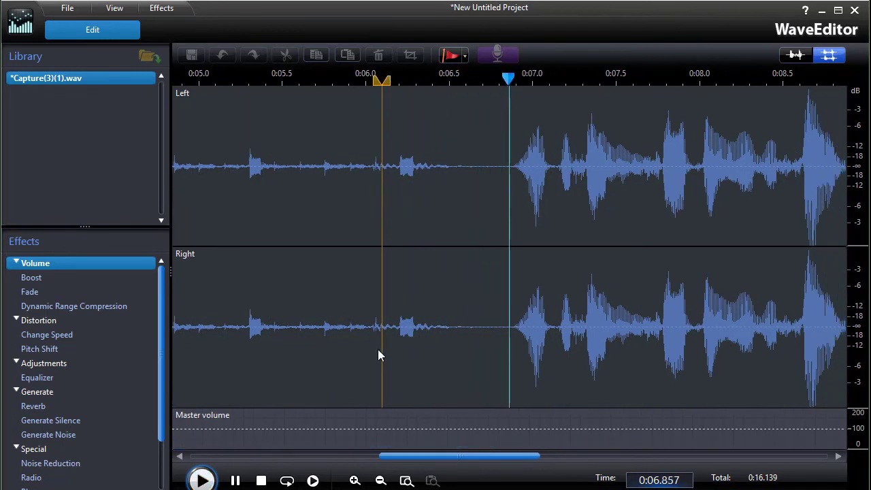
click(202, 480)
click(261, 481)
Step: Add a master volume keyframe at 0:06.697 raised to about 100% and another just before it held near 0
click(330, 102)
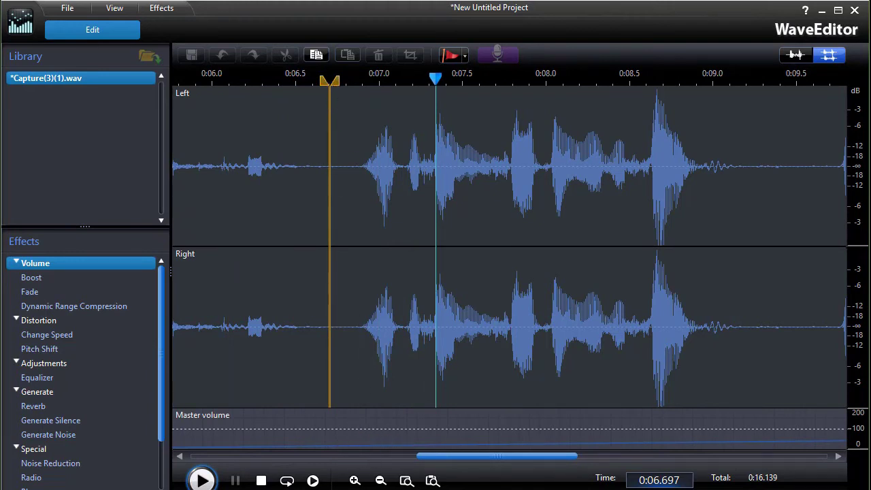
click(327, 449)
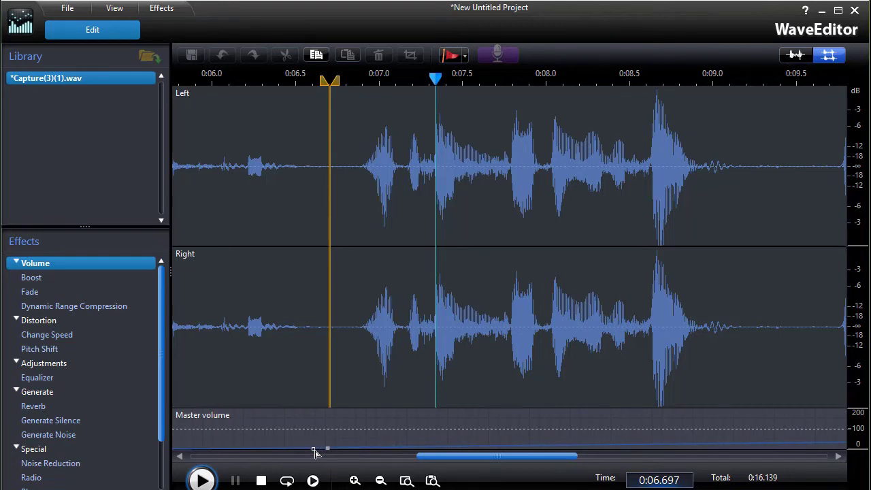
drag(328, 449, 328, 432)
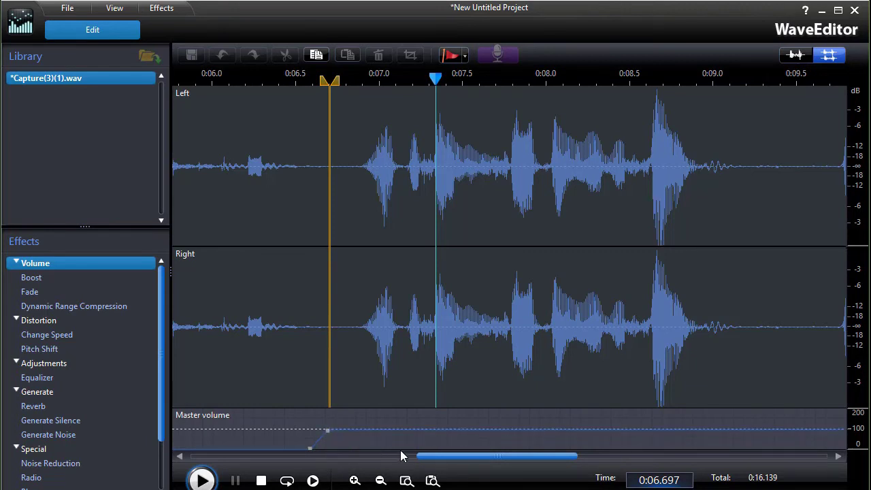
Step: Play the audio from 0:01.483 through the silenced section to check the master volume edits, and stop playback
drag(451, 456, 341, 457)
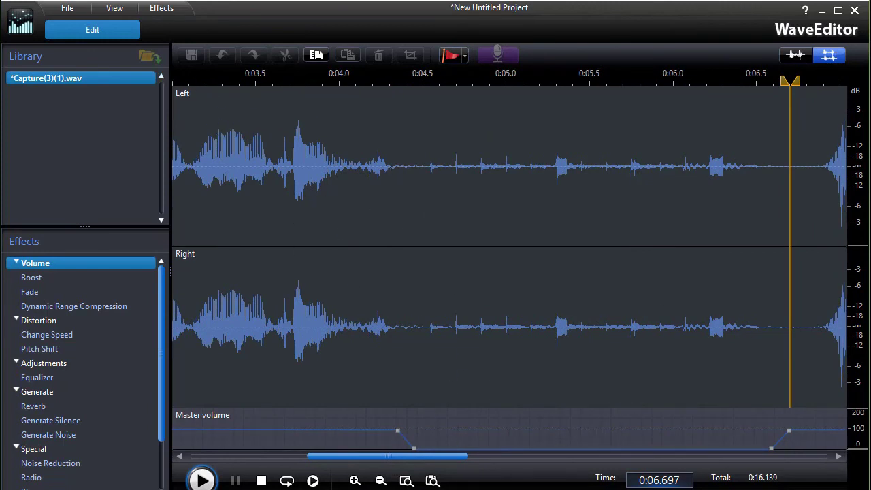
drag(331, 457, 249, 456)
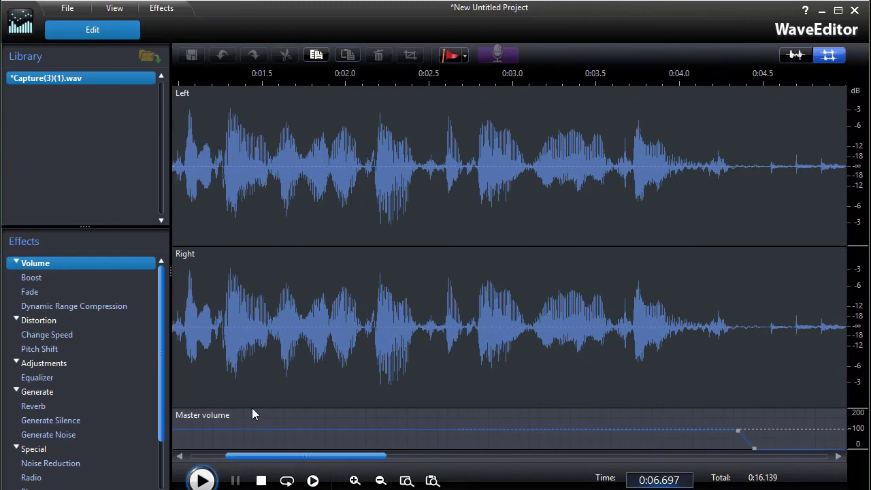
click(260, 107)
click(204, 480)
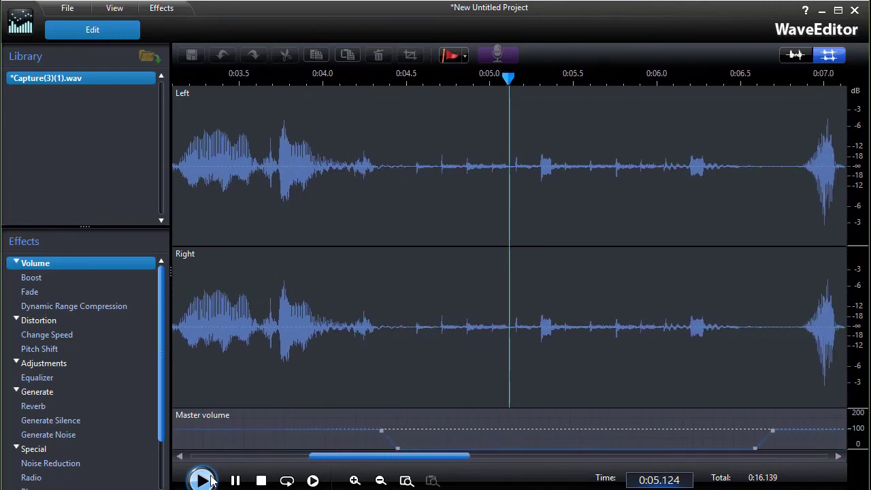
click(261, 480)
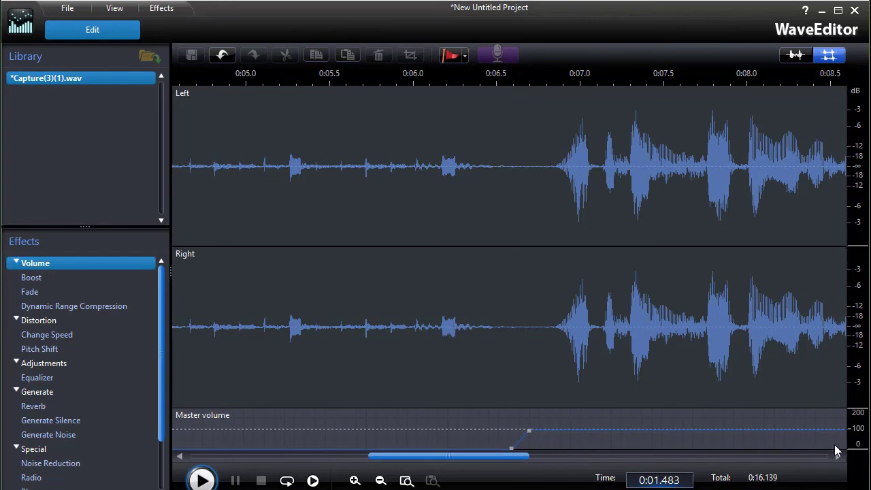
Step: Check the volume of the low keyframe ending the silenced section, and replay the audio from 0:03.378 across that section
mouse_move(512, 453)
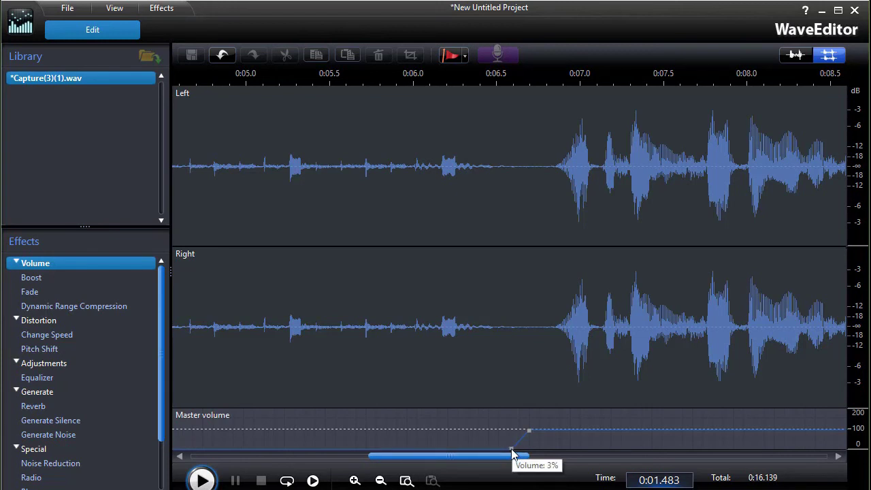
drag(510, 454, 592, 453)
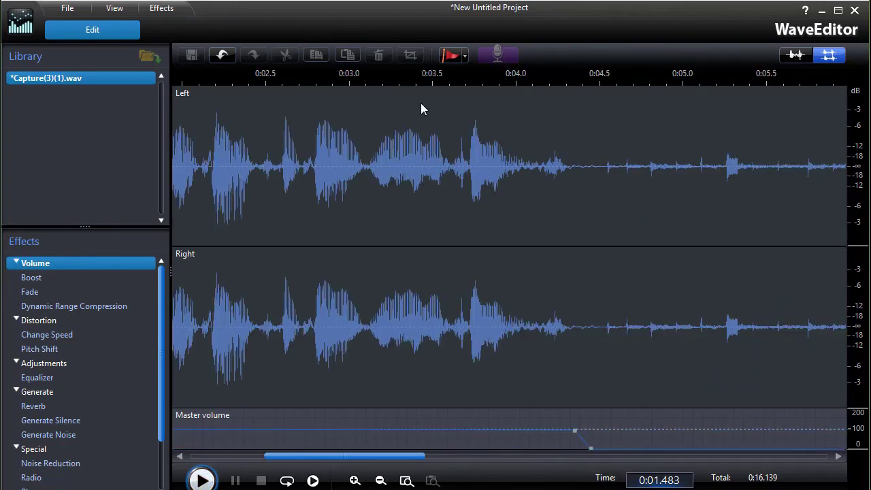
click(412, 229)
click(201, 481)
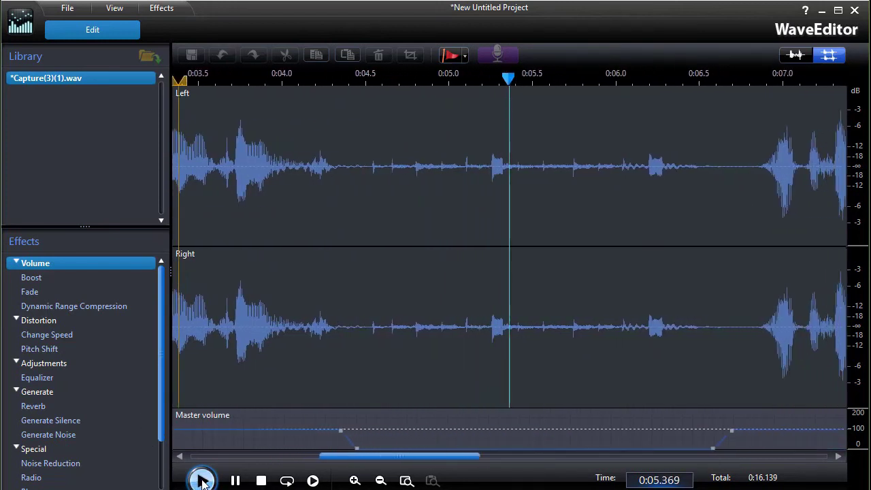
click(198, 478)
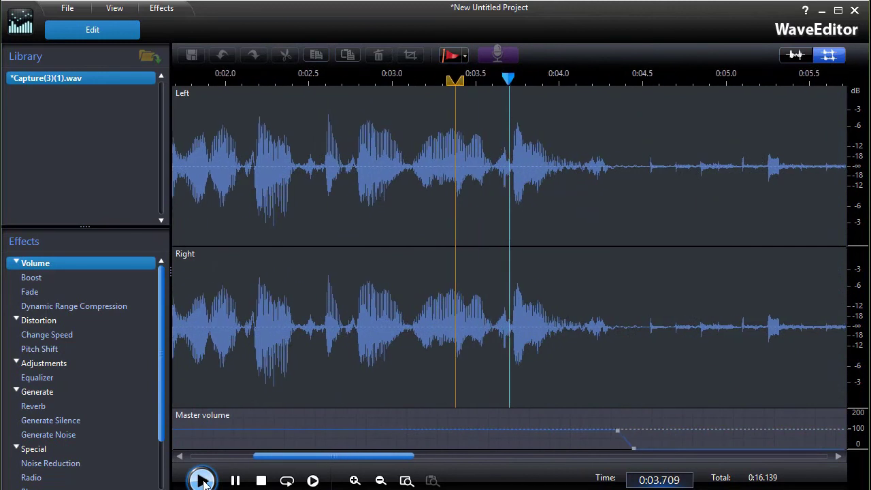
click(260, 480)
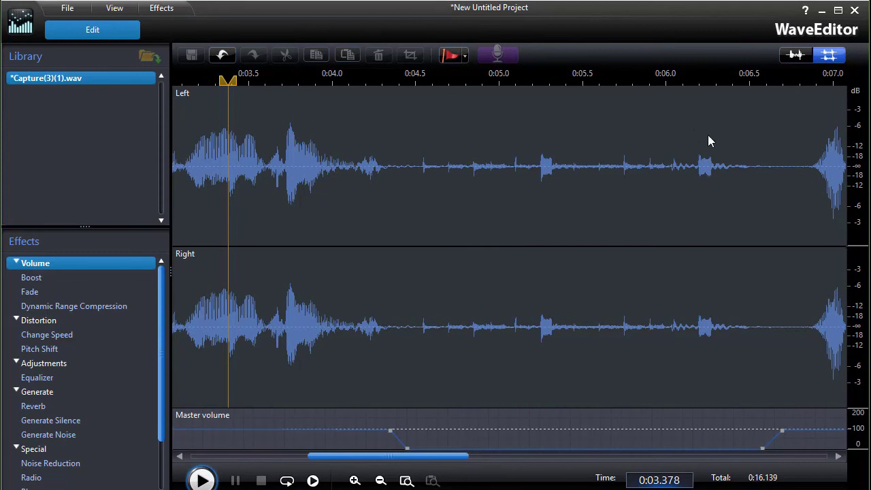
Step: Close WaveEditor without saving the changes to the audio track
click(854, 11)
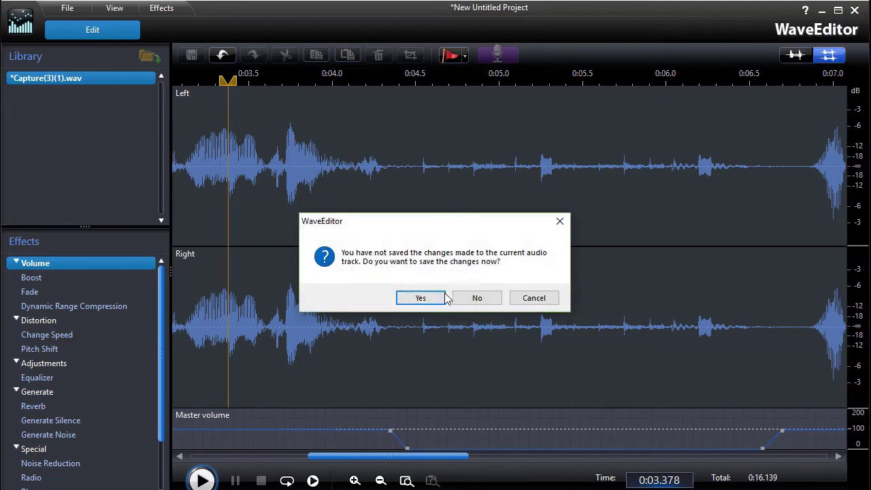
click(478, 303)
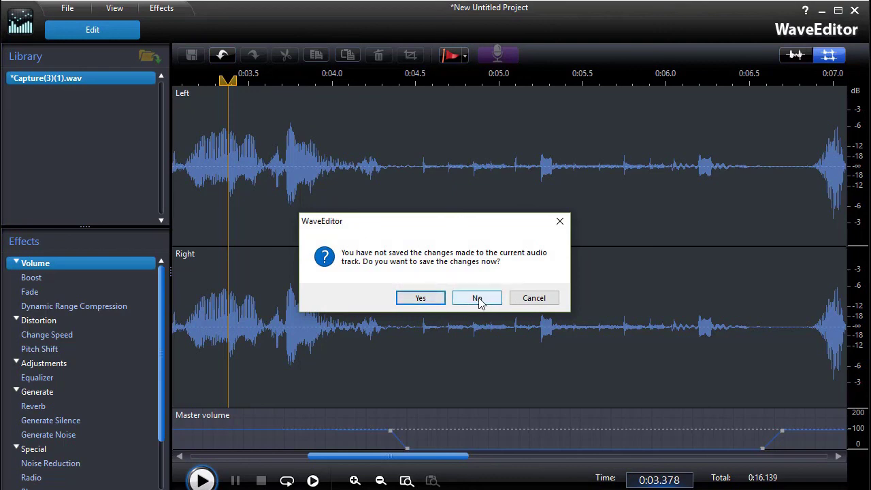